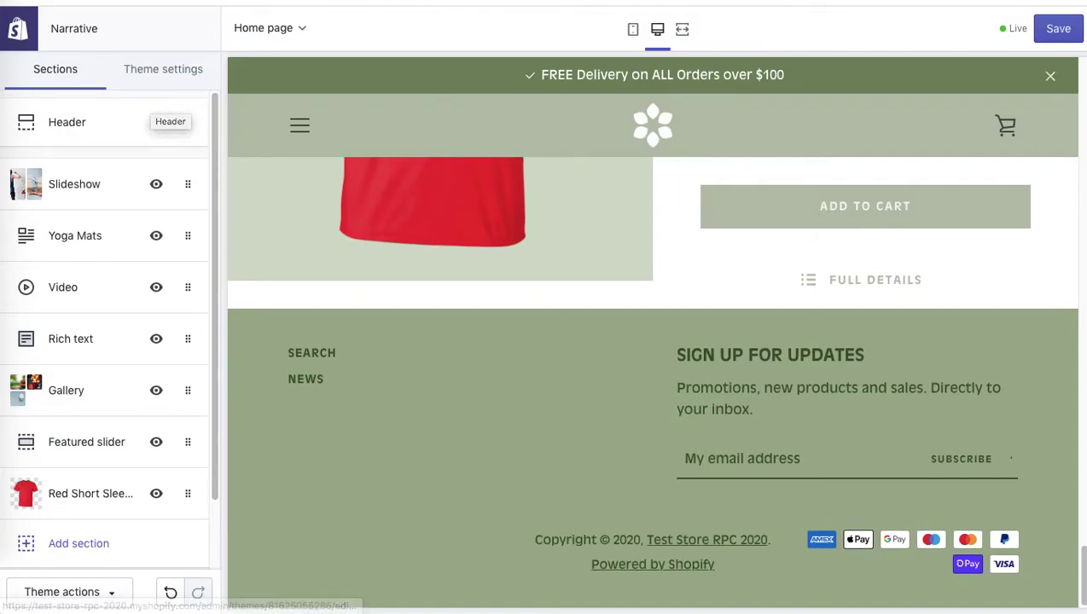
# Step: Open the Add section list and browse the section types available for the home page
pyautogui.moveTo(1081, 560)
pyautogui.mouseDown()
pyautogui.moveTo(1065, 452)
pyautogui.moveTo(1080, 580)
pyautogui.mouseUp()
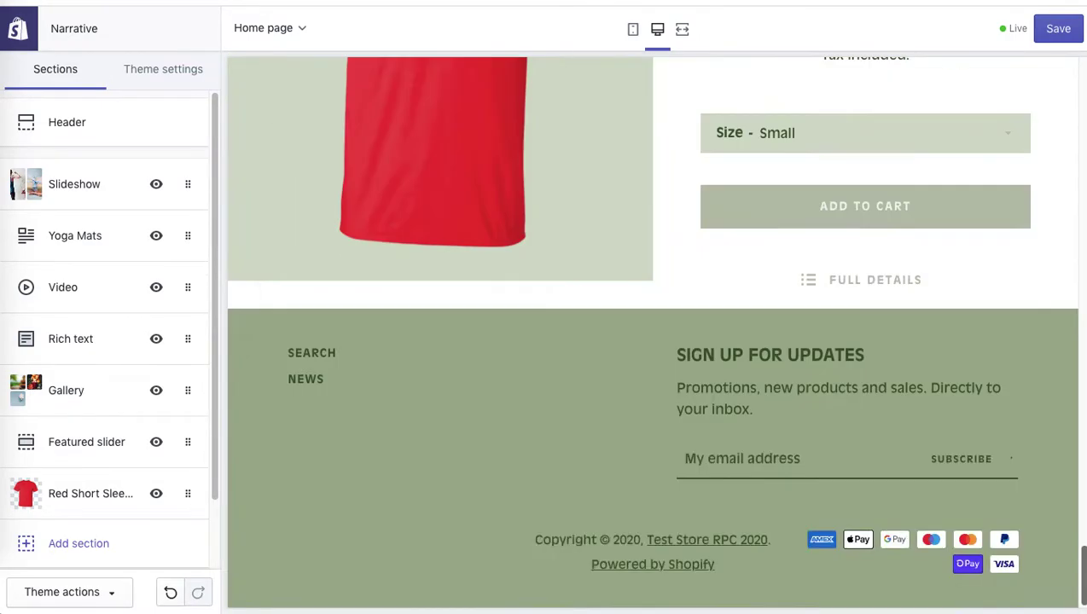
pyautogui.click(70, 546)
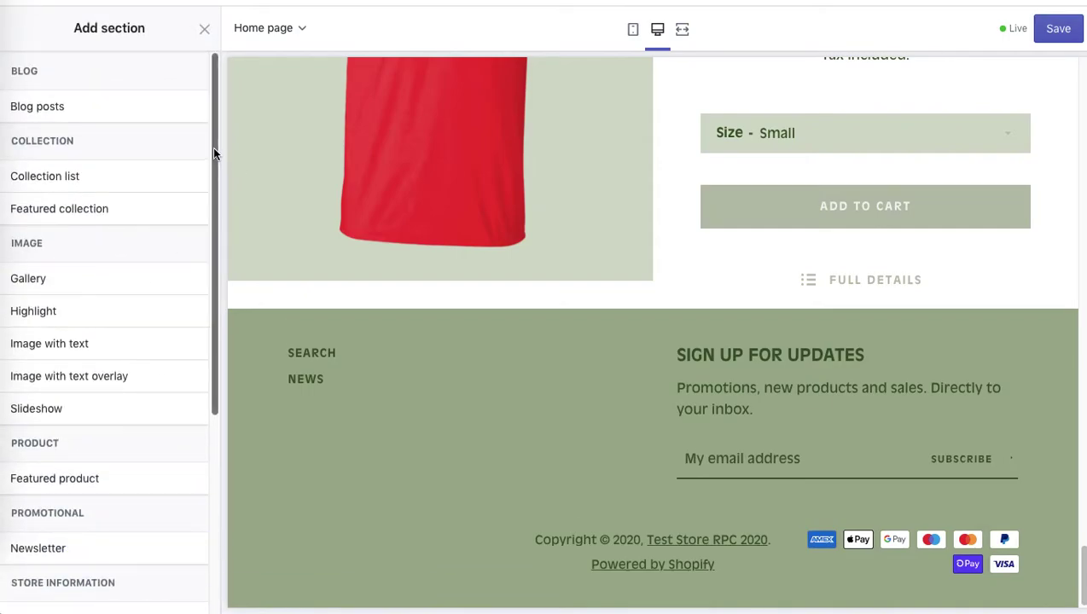
pyautogui.moveTo(212, 146); pyautogui.dragTo(212, 367)
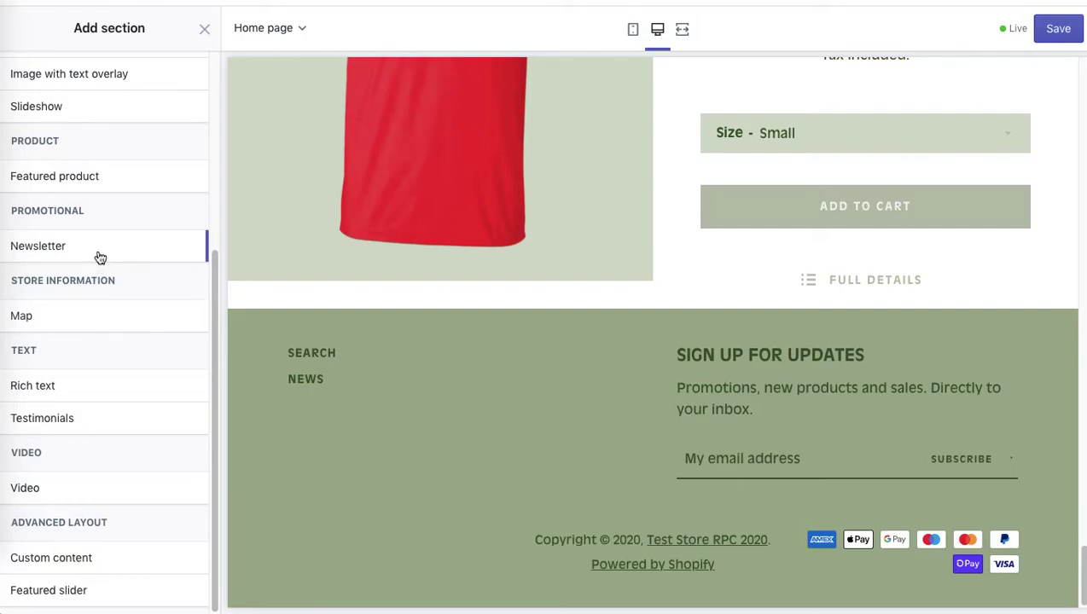
pyautogui.moveTo(213, 269); pyautogui.dragTo(214, 81)
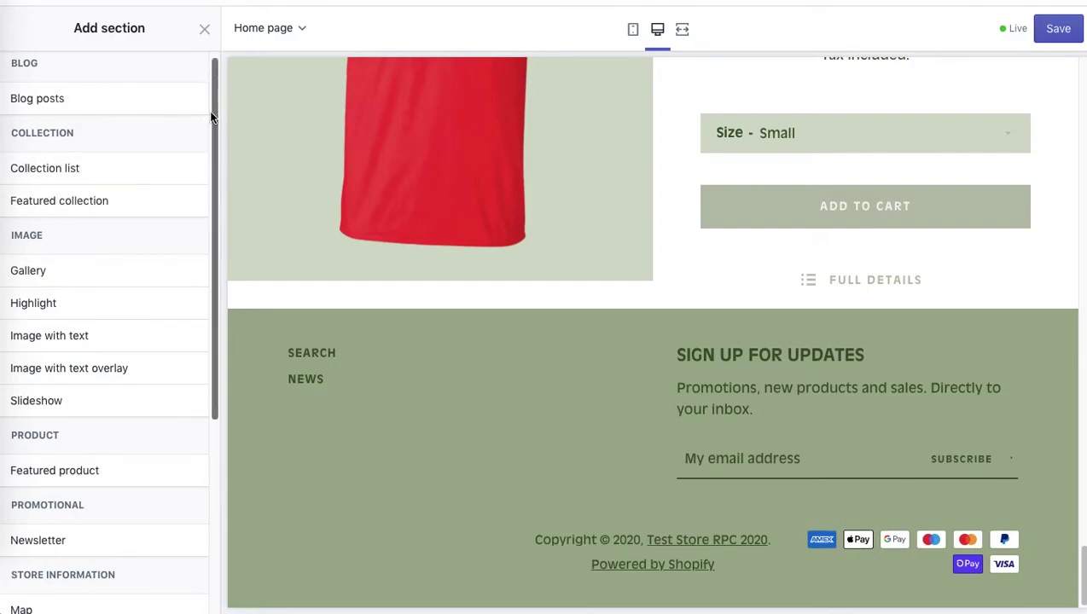
pyautogui.moveTo(1079, 563)
pyautogui.mouseDown()
pyautogui.moveTo(1080, 85)
pyautogui.moveTo(1079, 575)
pyautogui.mouseUp()
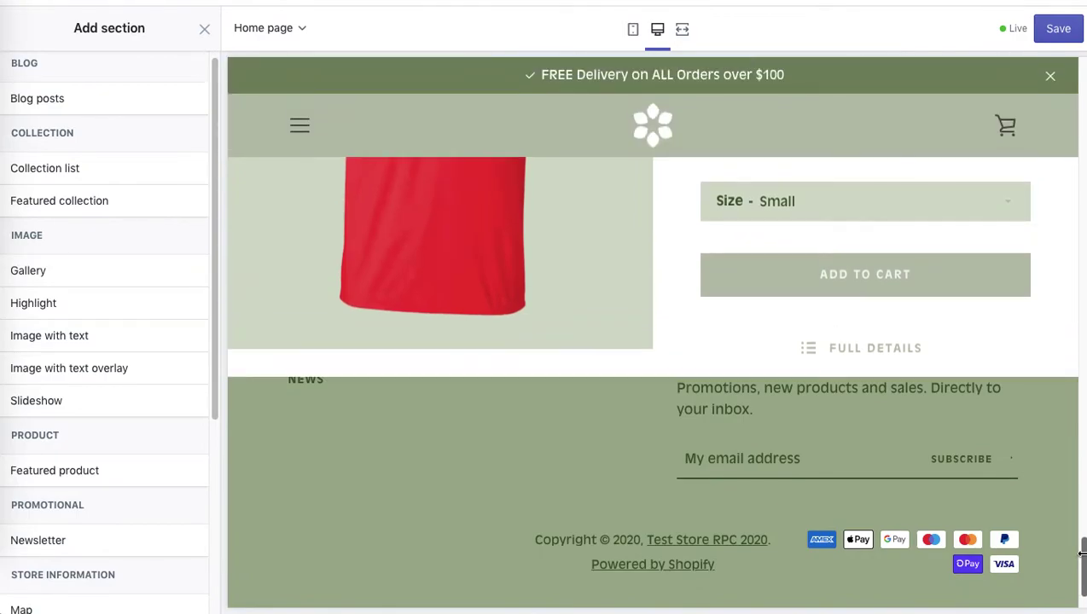
# Step: Preview a Featured collection section, then add it to the home page
pyautogui.click(74, 203)
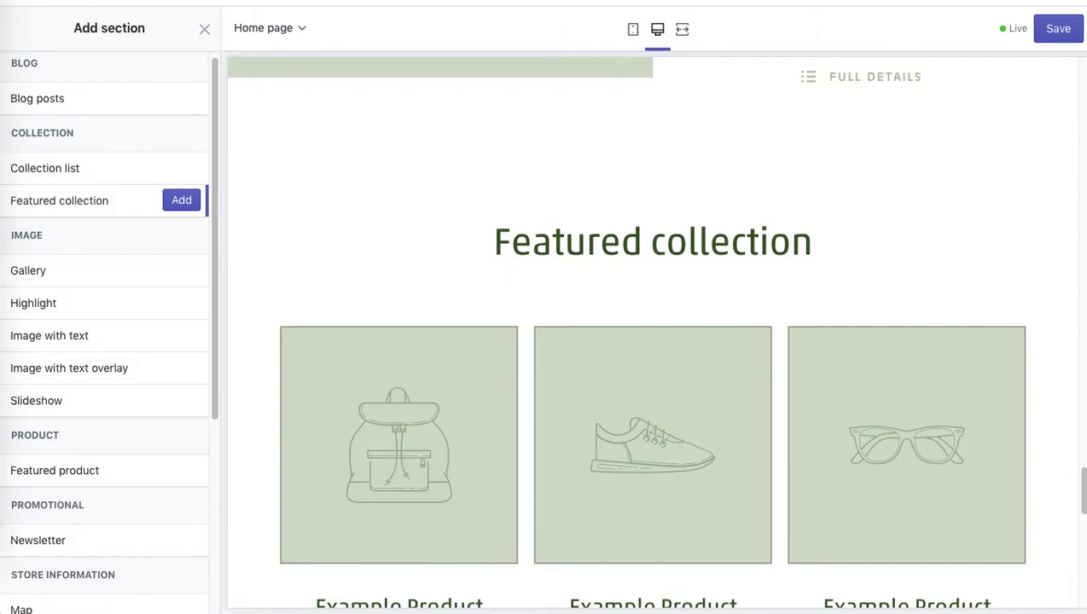
pyautogui.moveTo(1082, 478)
pyautogui.mouseDown()
pyautogui.moveTo(1081, 542)
pyautogui.moveTo(1077, 480)
pyautogui.mouseUp()
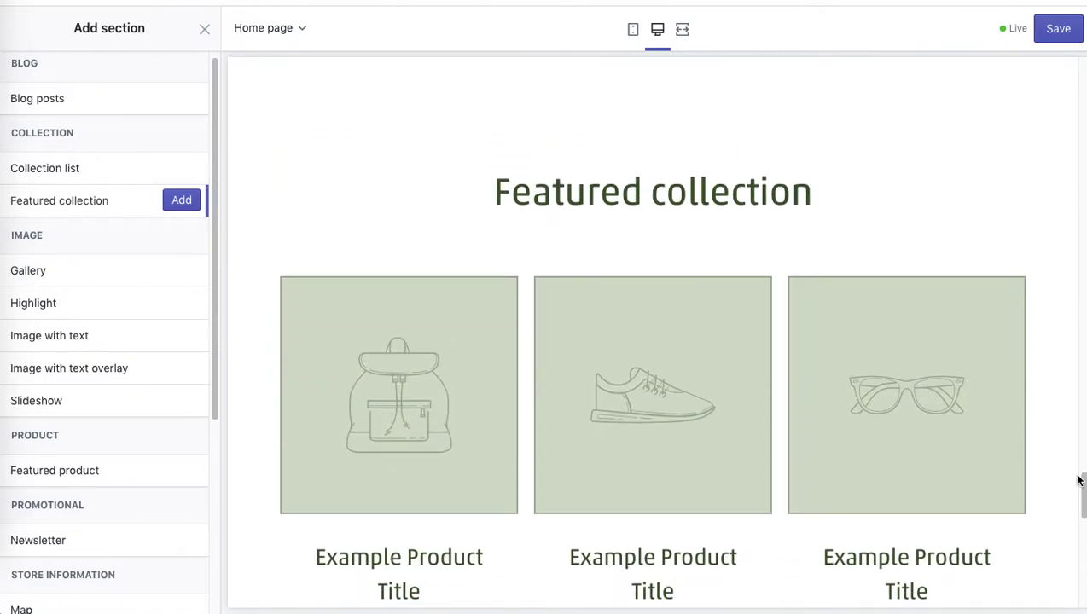
pyautogui.click(182, 201)
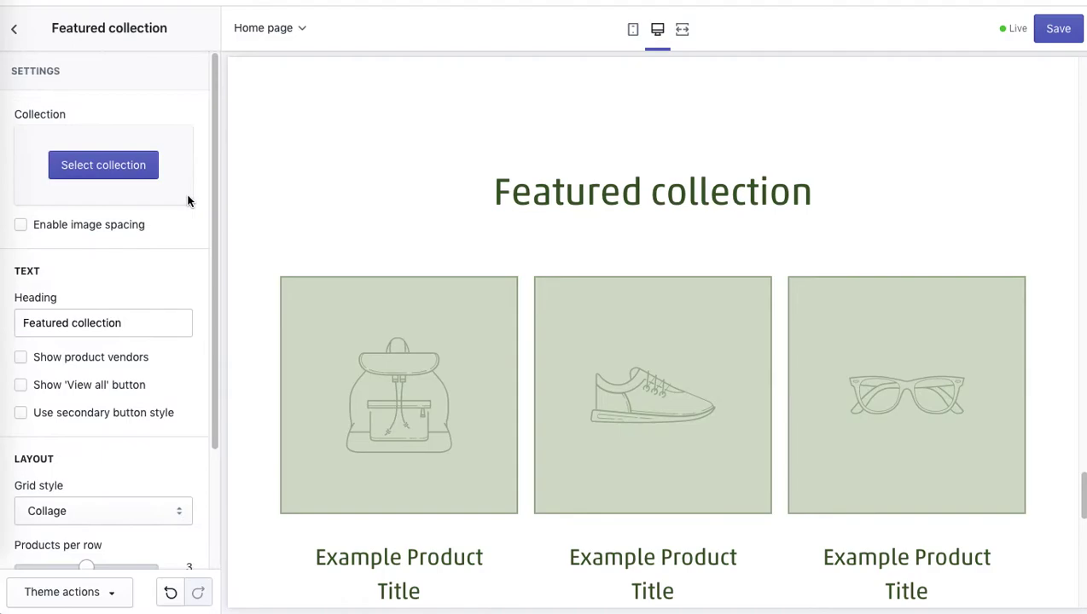
# Step: Choose the T-shirts collection as the featured collection's source
pyautogui.click(89, 170)
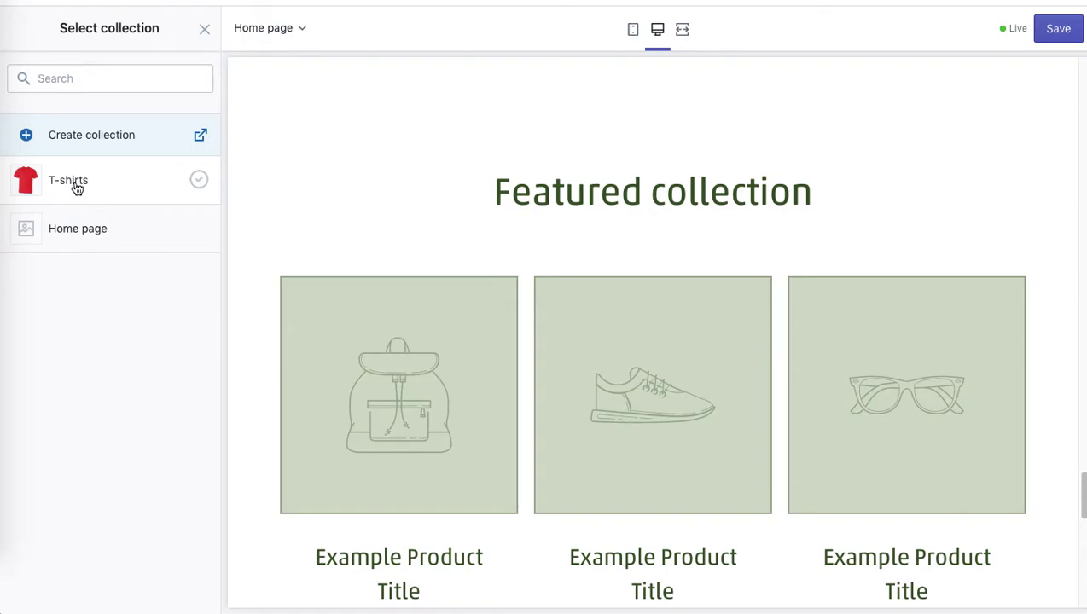
pyautogui.click(77, 188)
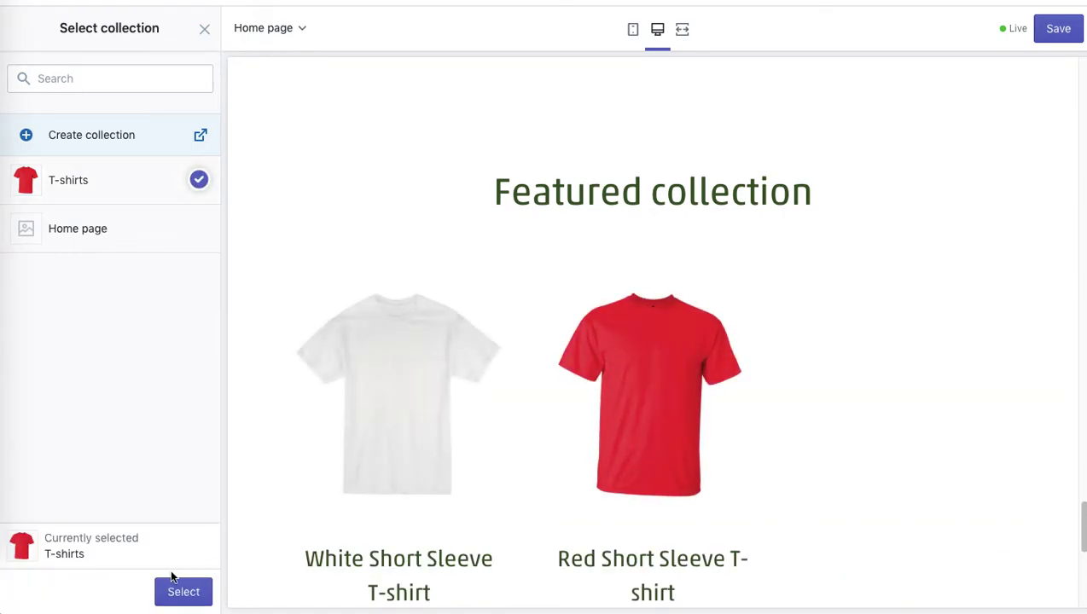
pyautogui.click(184, 590)
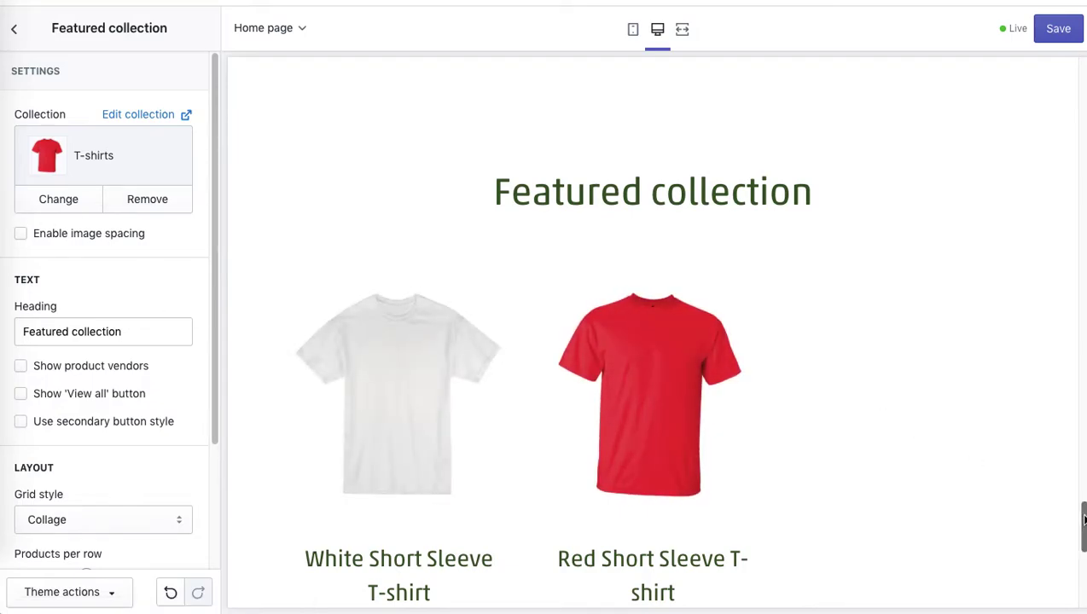
# Step: Set the featured collection to 2 products per row and Grid style instead of Collage
pyautogui.moveTo(1083, 518); pyautogui.dragTo(1081, 534)
pyautogui.moveTo(217, 296); pyautogui.dragTo(202, 441)
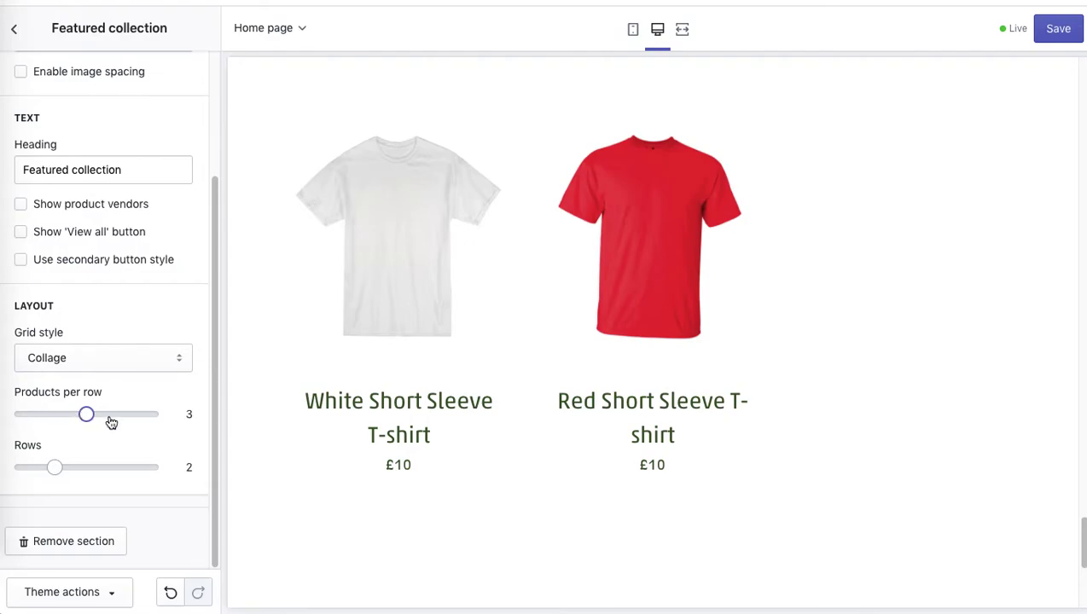
pyautogui.click(53, 417)
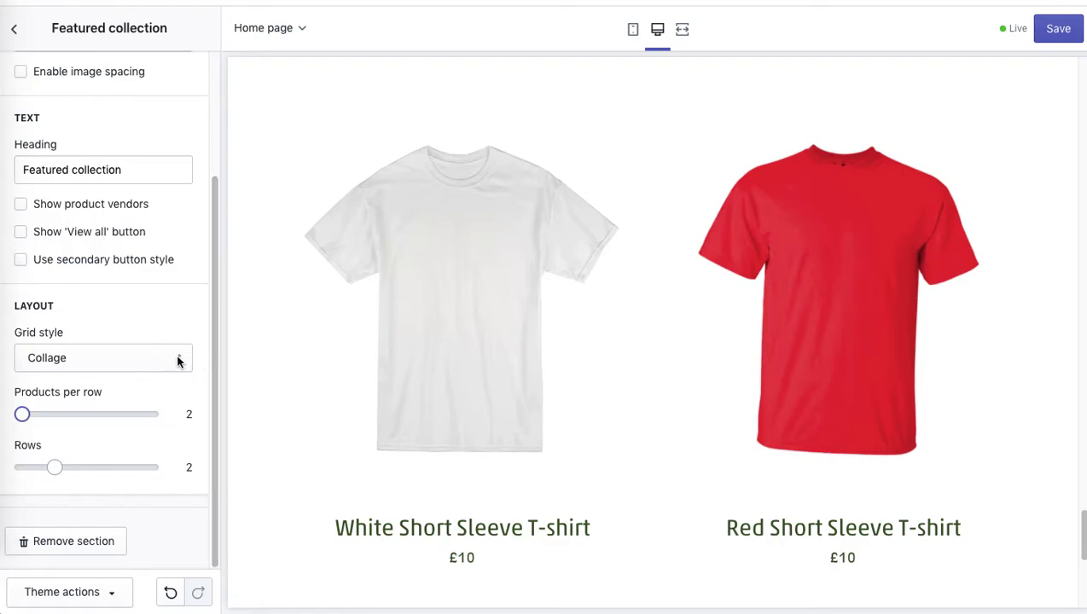
pyautogui.click(130, 366)
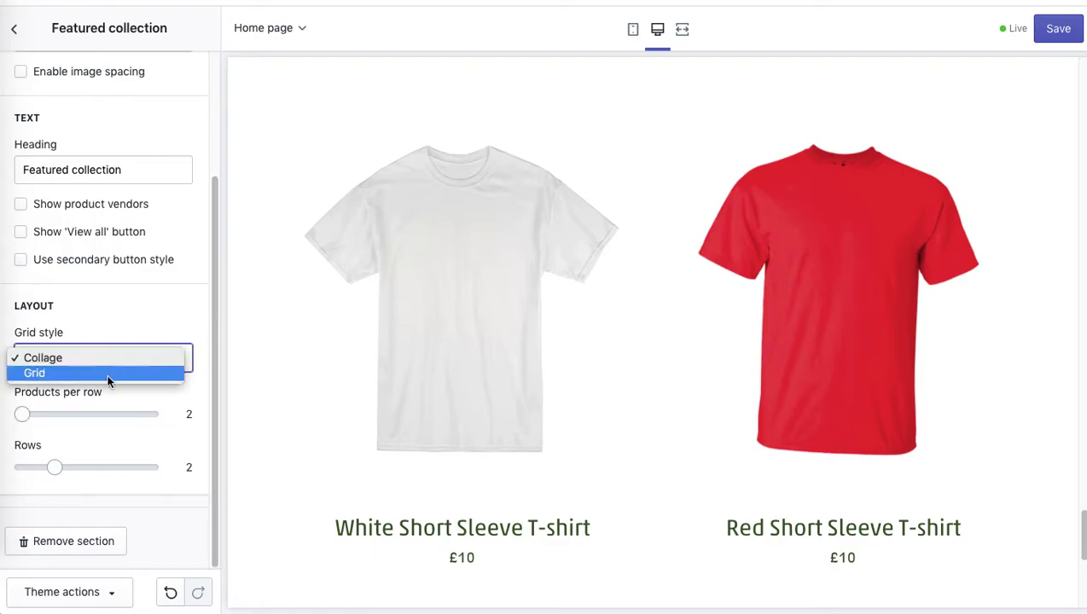
pyautogui.click(108, 375)
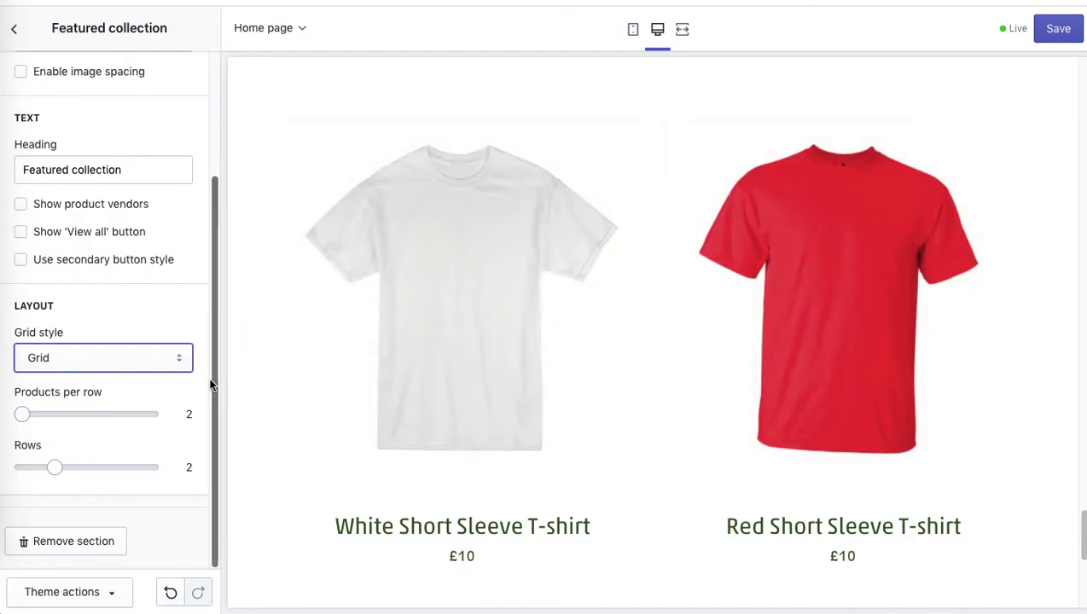
pyautogui.moveTo(212, 387); pyautogui.dragTo(212, 351)
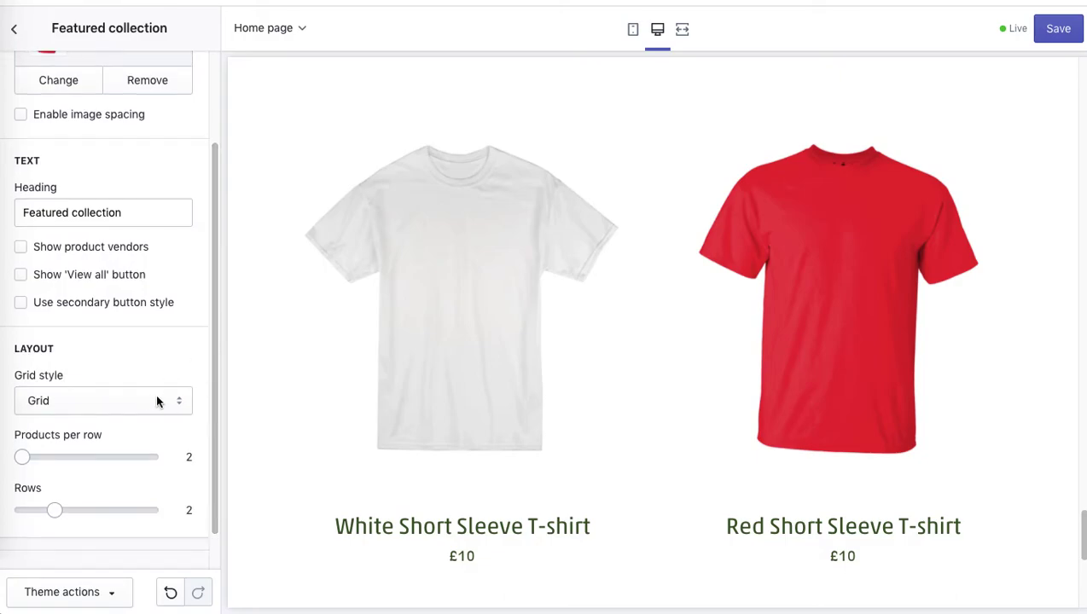
pyautogui.moveTo(213, 383)
pyautogui.mouseDown()
pyautogui.moveTo(212, 327)
pyautogui.moveTo(205, 356)
pyautogui.mouseUp()
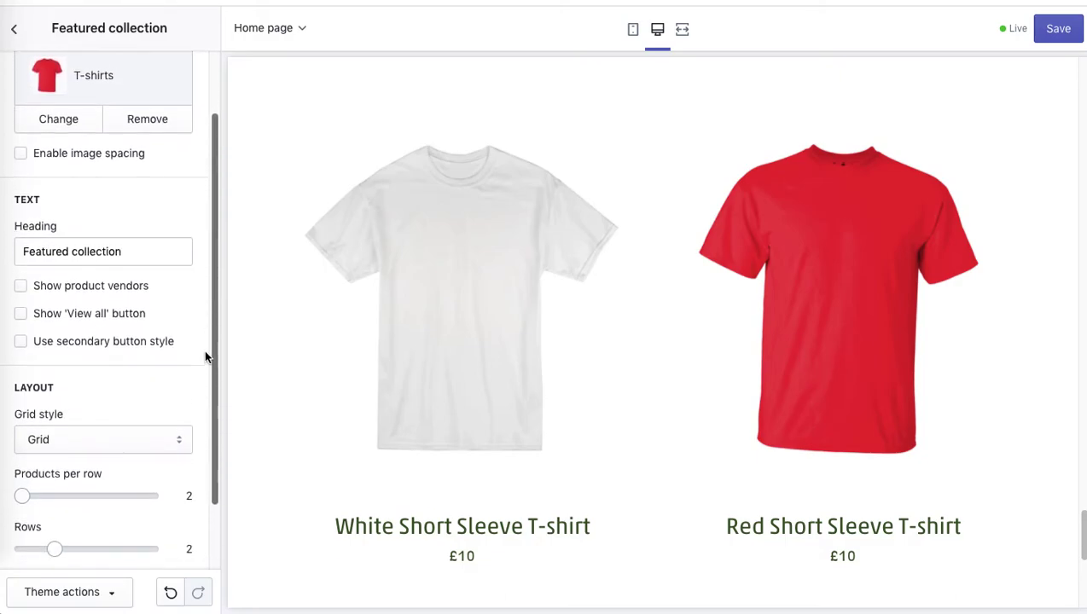
# Step: Turn on the 'View all' button and give it the secondary button style
pyautogui.click(21, 314)
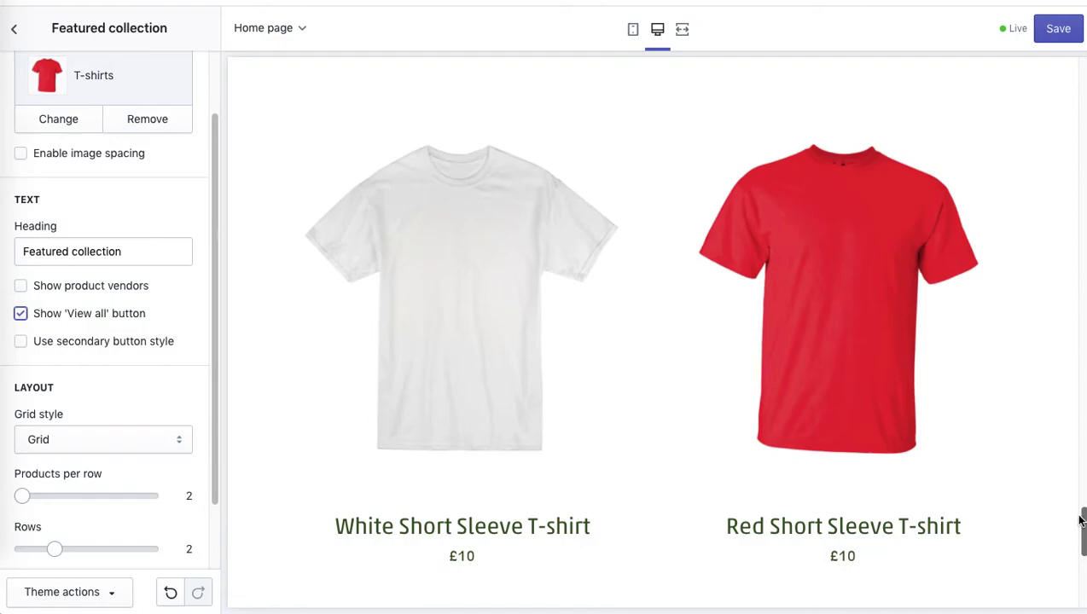
pyautogui.moveTo(1082, 520)
pyautogui.mouseDown()
pyautogui.moveTo(1081, 538)
pyautogui.moveTo(1081, 529)
pyautogui.mouseUp()
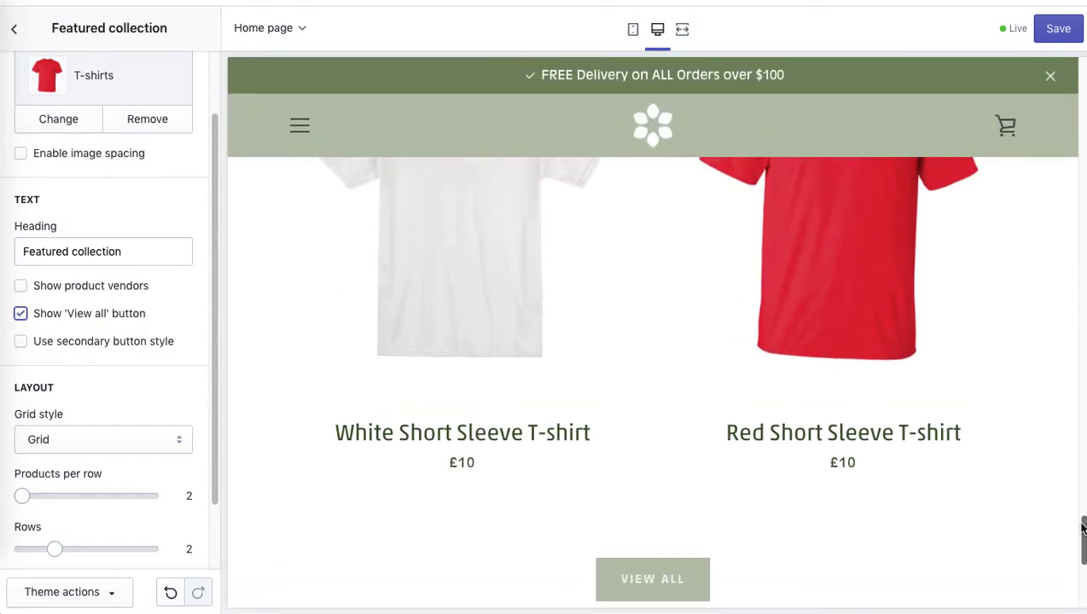
pyautogui.click(20, 343)
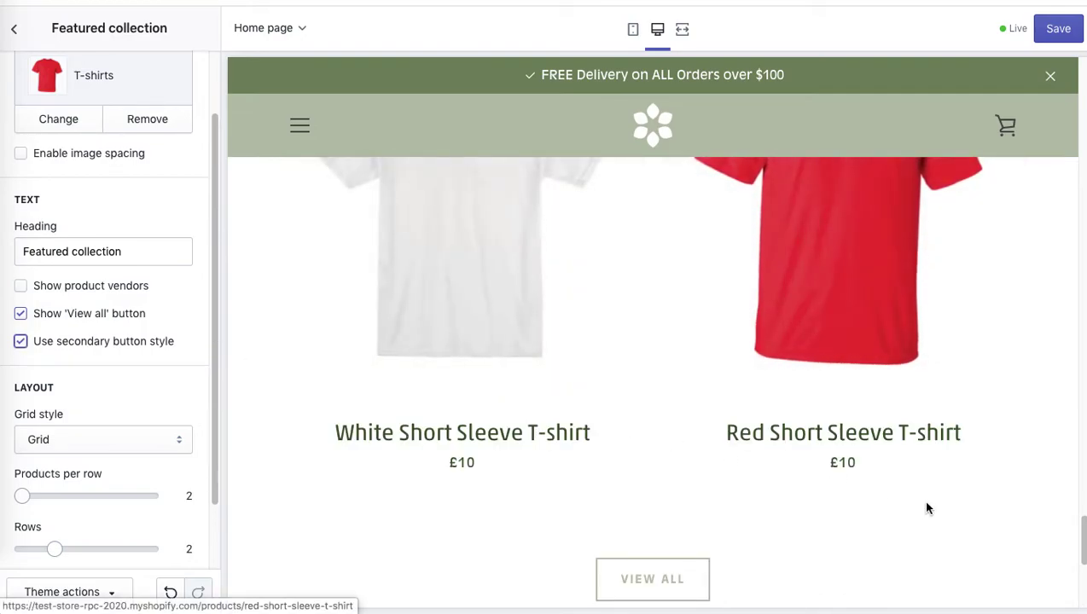
pyautogui.moveTo(1084, 534)
pyautogui.mouseDown()
pyautogui.moveTo(1083, 553)
pyautogui.moveTo(1081, 527)
pyautogui.mouseUp()
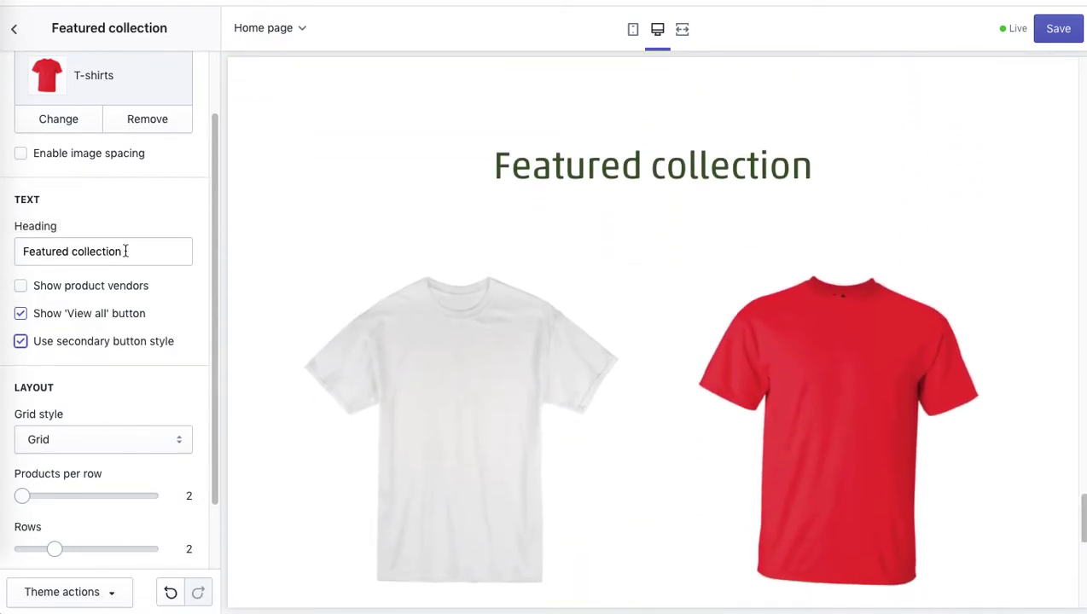
# Step: Replace the section heading with 'Ladies T-shirts'
pyautogui.moveTo(127, 251); pyautogui.dragTo(3, 252)
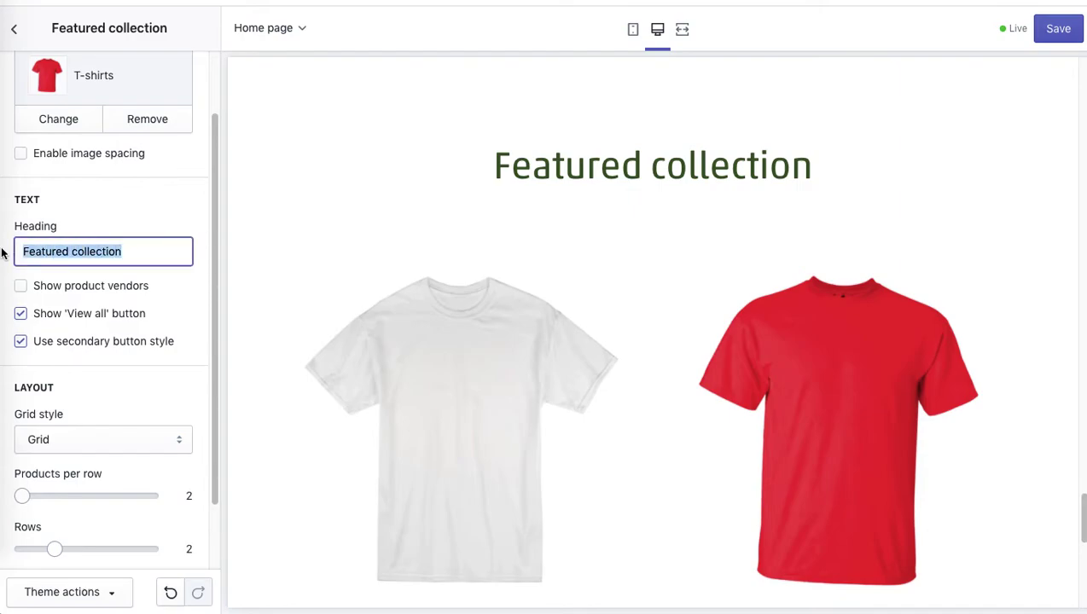
pyautogui.write('Ladies T-shirts')
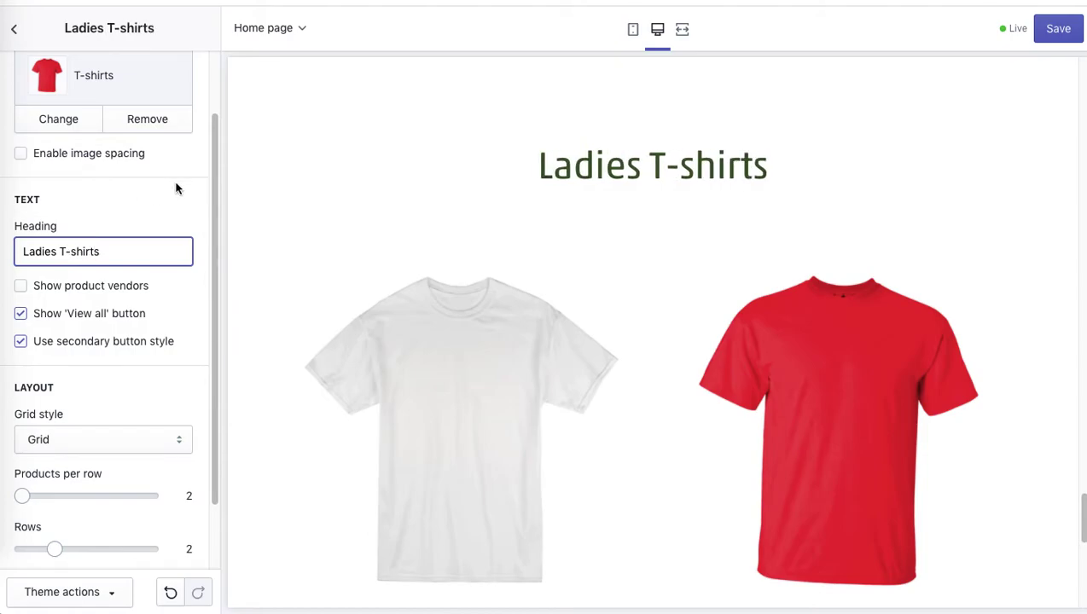
pyautogui.click(157, 206)
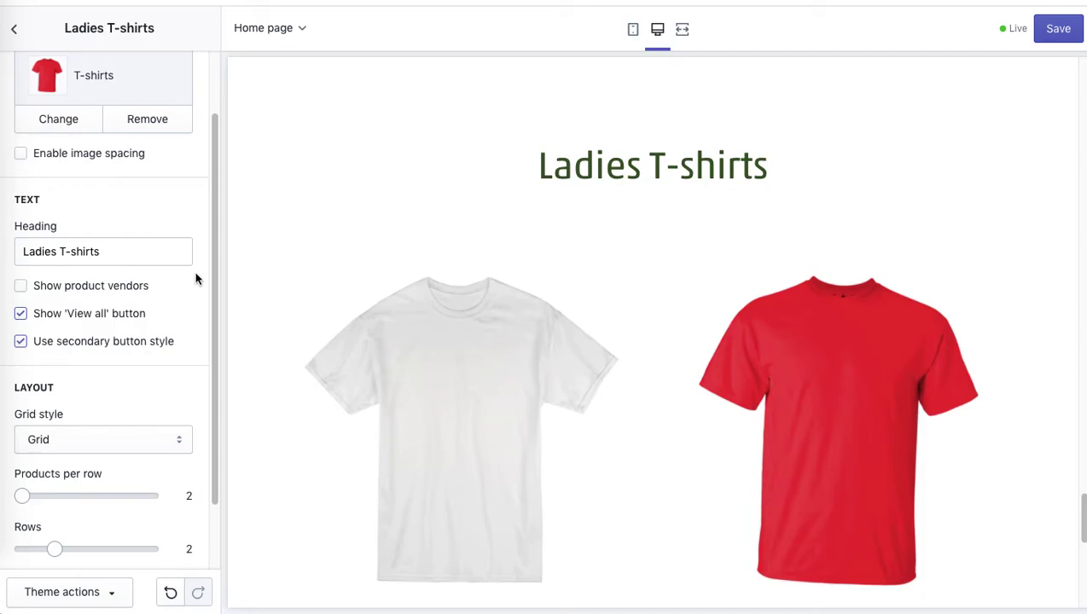
pyautogui.moveTo(211, 261); pyautogui.dragTo(198, 104)
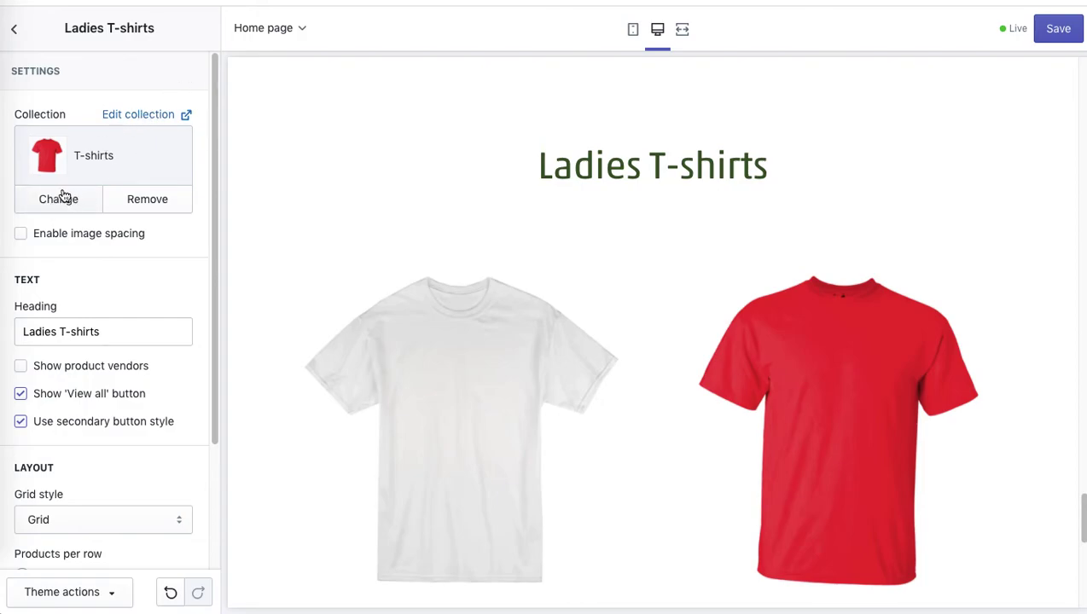
# Step: Leave image spacing off, save the home page, and go back to the Sections list
pyautogui.click(22, 234)
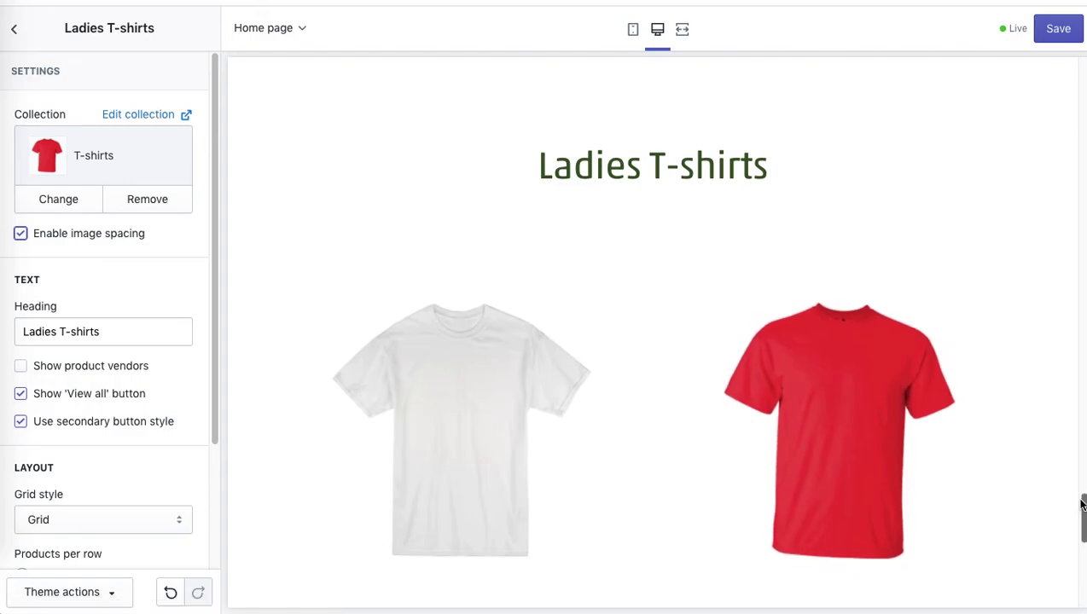
pyautogui.moveTo(1079, 503); pyautogui.dragTo(1082, 514)
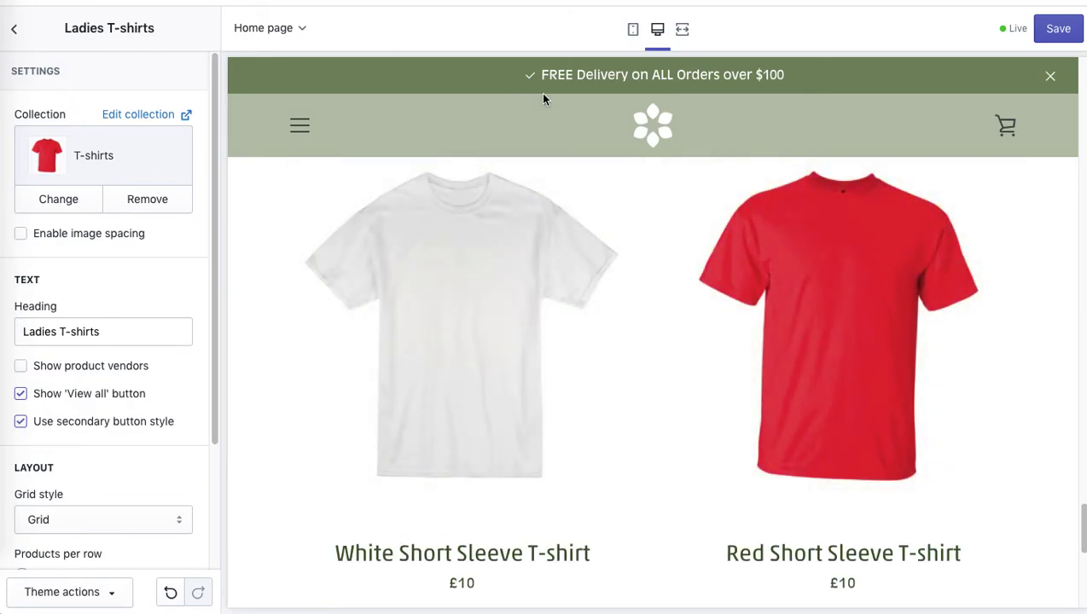
pyautogui.click(1060, 32)
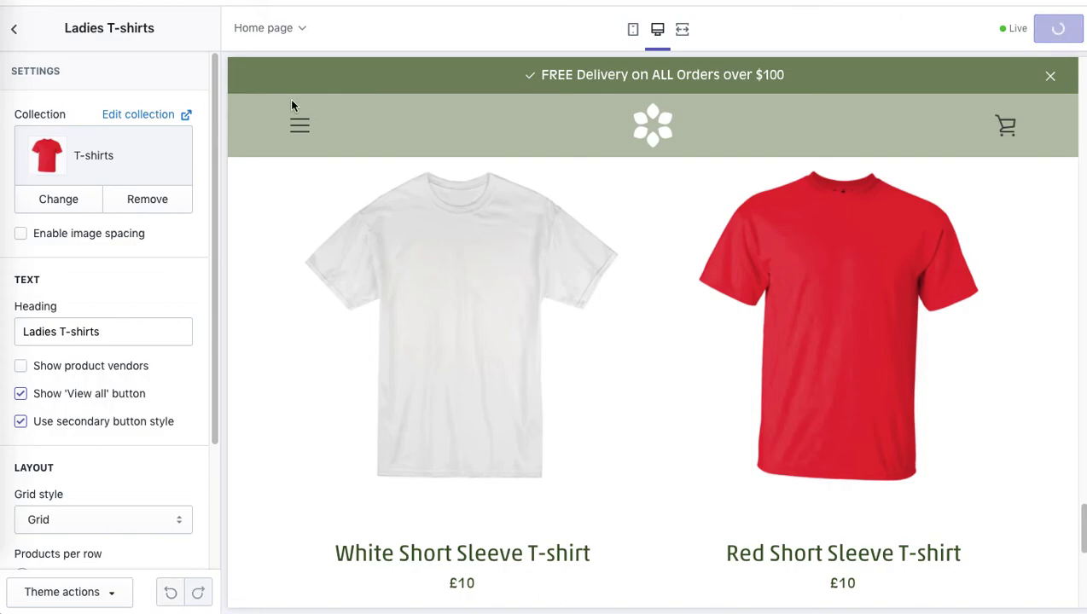
pyautogui.click(14, 28)
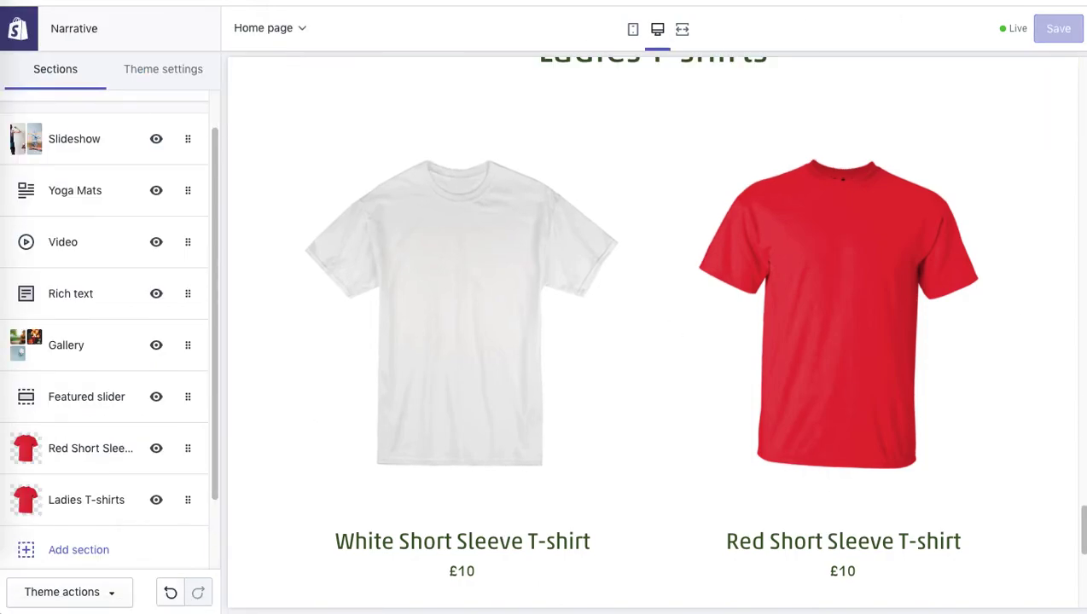
# Step: Reorder the Sections list so Ladies T-shirts sits directly below Video
pyautogui.moveTo(1083, 529)
pyautogui.mouseDown()
pyautogui.moveTo(1078, 565)
pyautogui.moveTo(1067, 376)
pyautogui.moveTo(1082, 169)
pyautogui.moveTo(1058, 220)
pyautogui.mouseUp()
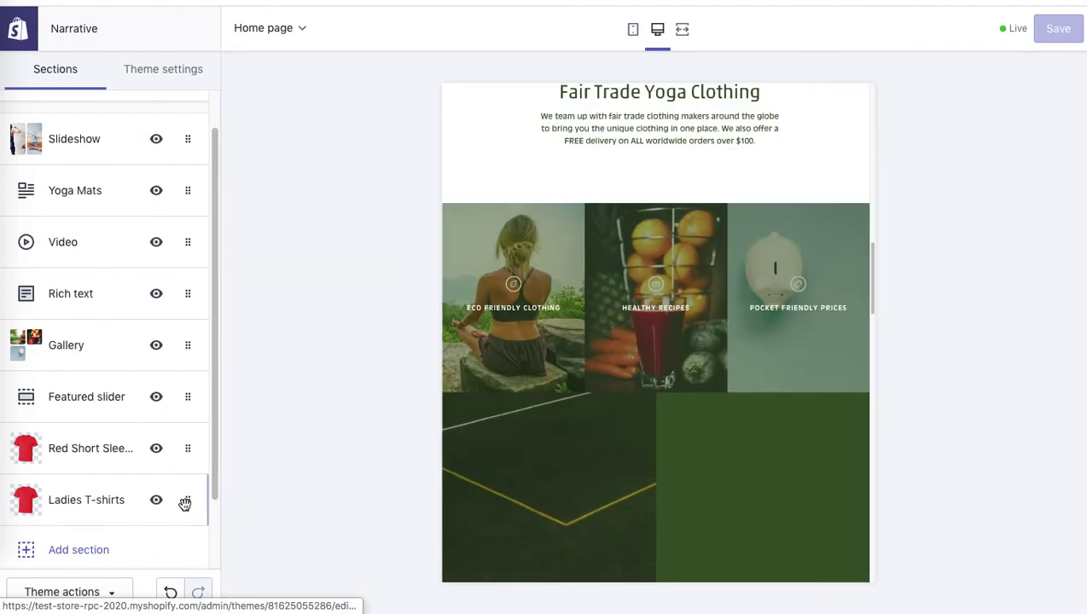
pyautogui.moveTo(185, 503); pyautogui.dragTo(189, 300)
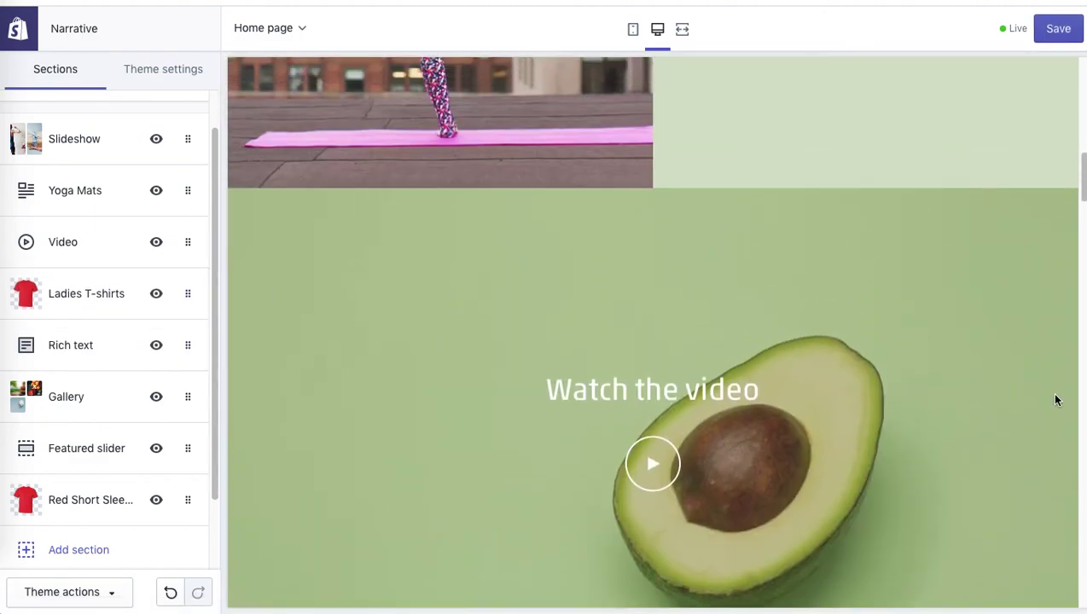
pyautogui.moveTo(1082, 175); pyautogui.dragTo(1062, 248)
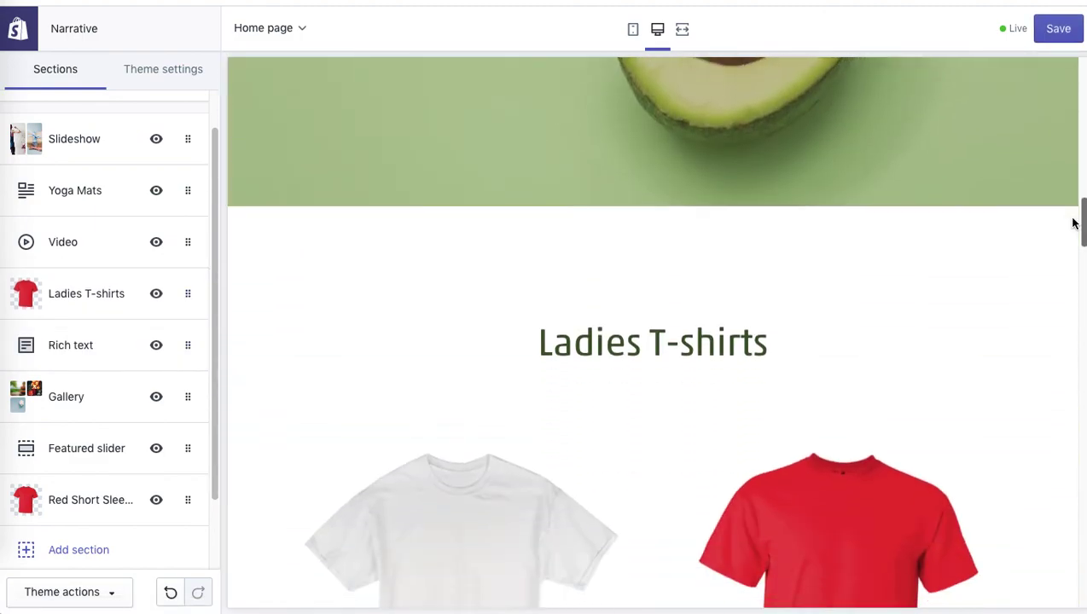